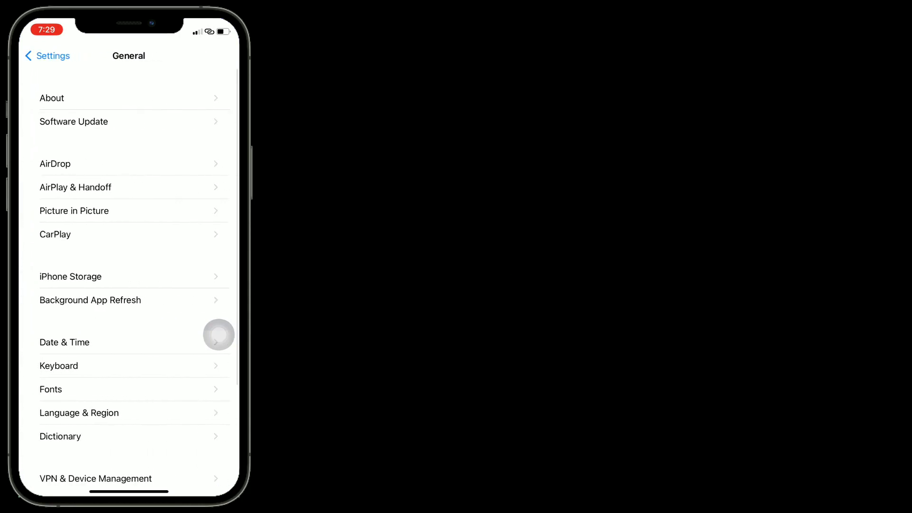
scroll(219, 335, "down", 3)
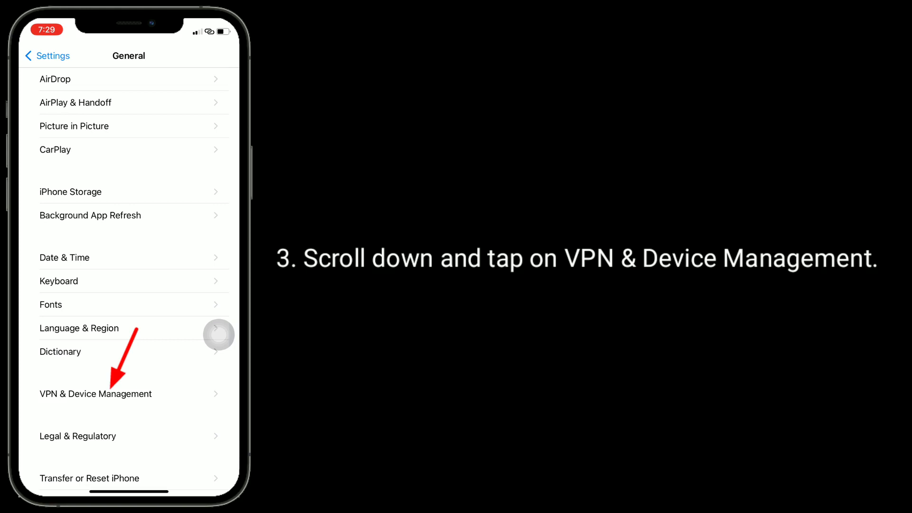
Go into VPN & Device Management under General to check for a beta profile.
left_click(95, 393)
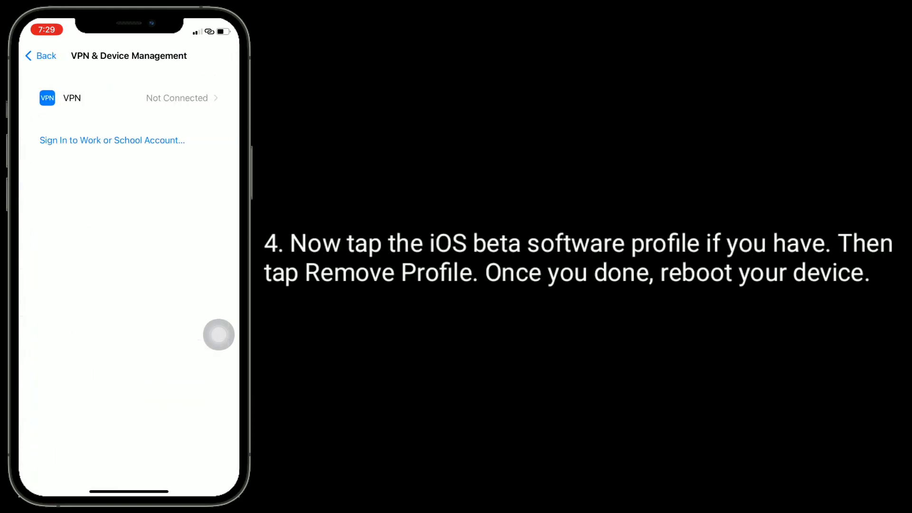